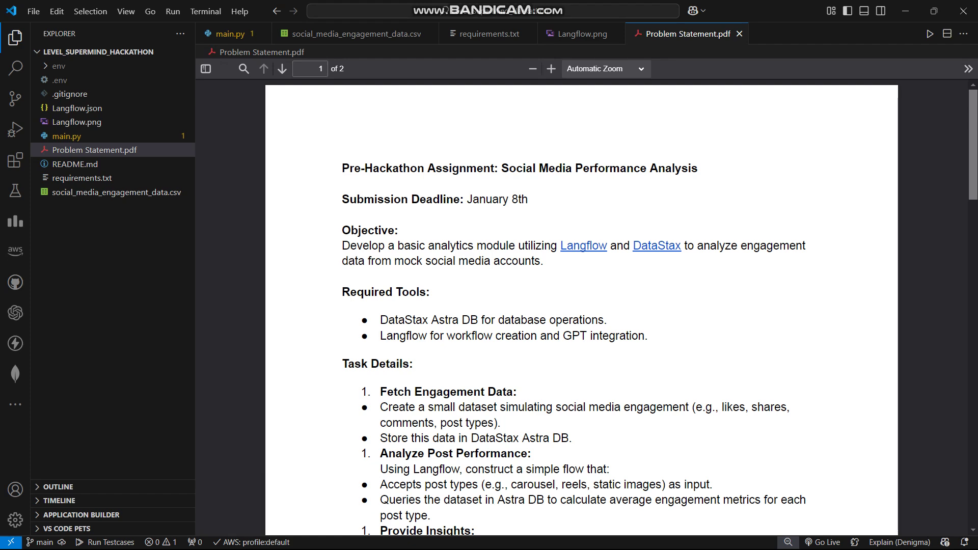
- Read the hackathon problem statement in Problem Statement.pdf, then move to another window
key("alt+Tab")
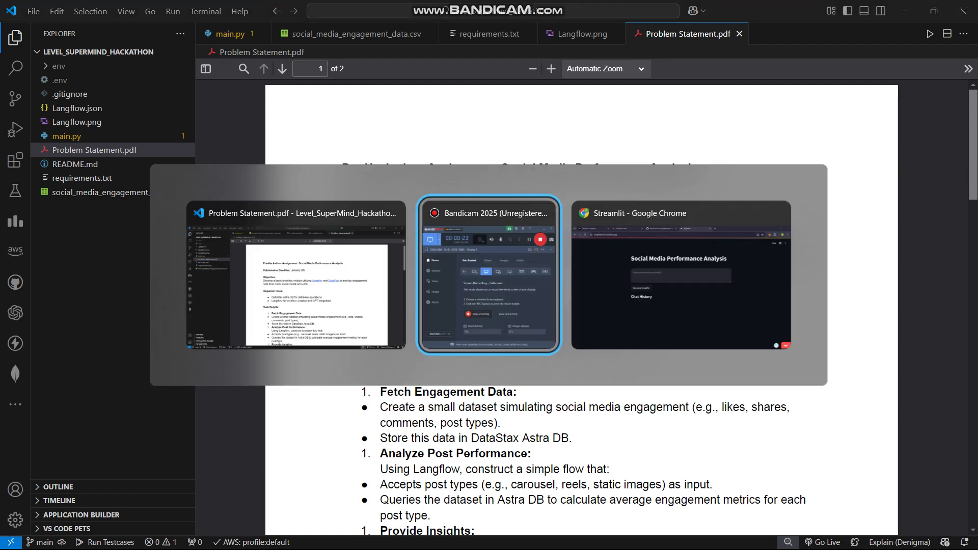
- Bring up the Social Media Performance Analysis flow in the Langflow browser tab
key("alt+Tab")
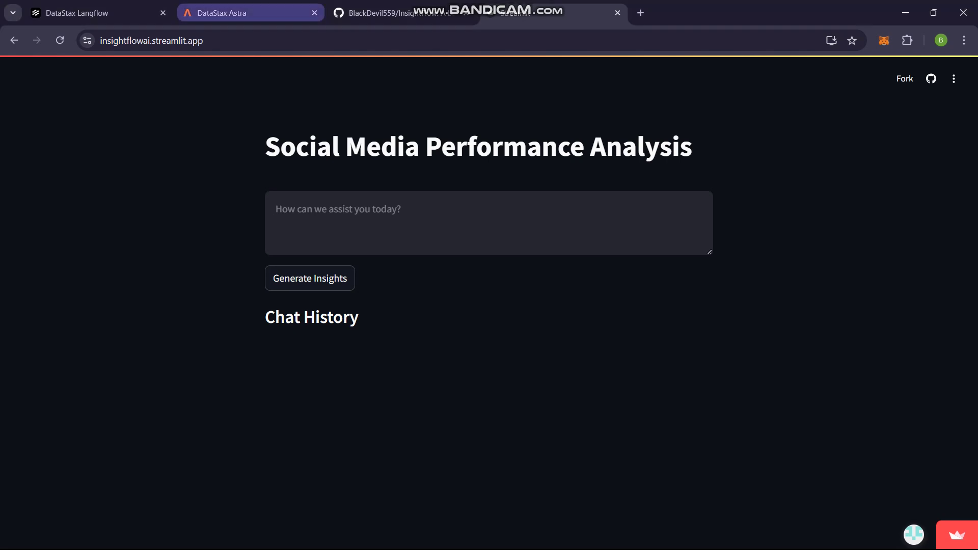
key("ctrl+shift+Tab")
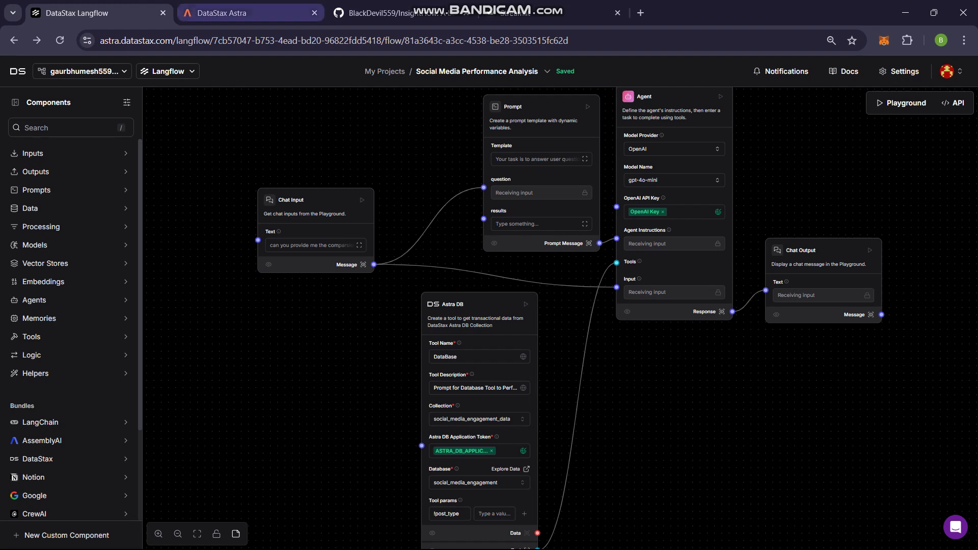
- Inspect the 99 social_media_engagement_data records in Astra DB's Data Explorer, then return to VS Code
left_click(222, 13)
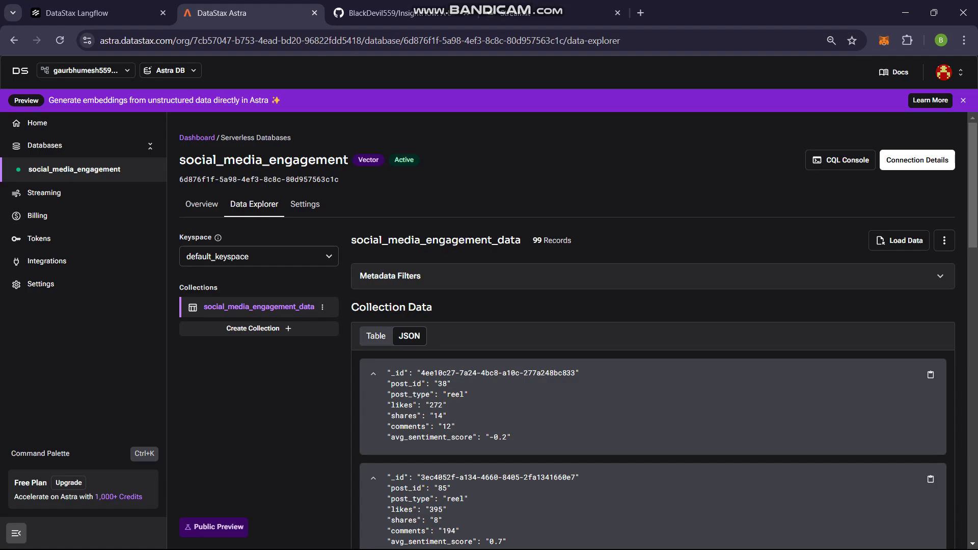
key("alt+Tab")
key("alt+Tab")
key("alt+Tab")
key("alt+Tab")
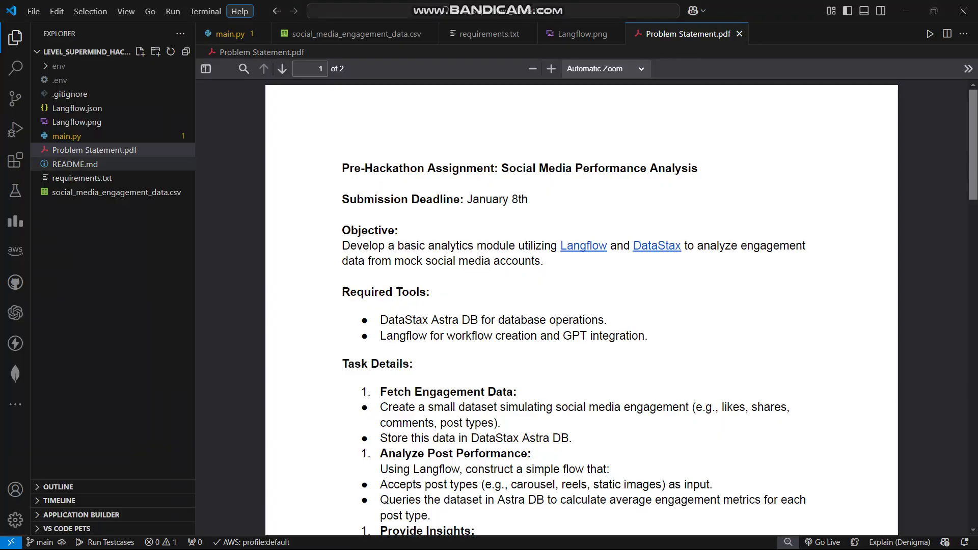
- Browse the rows of social_media_engagement_data.csv, then return to the Astra DB collection
left_click(92, 192)
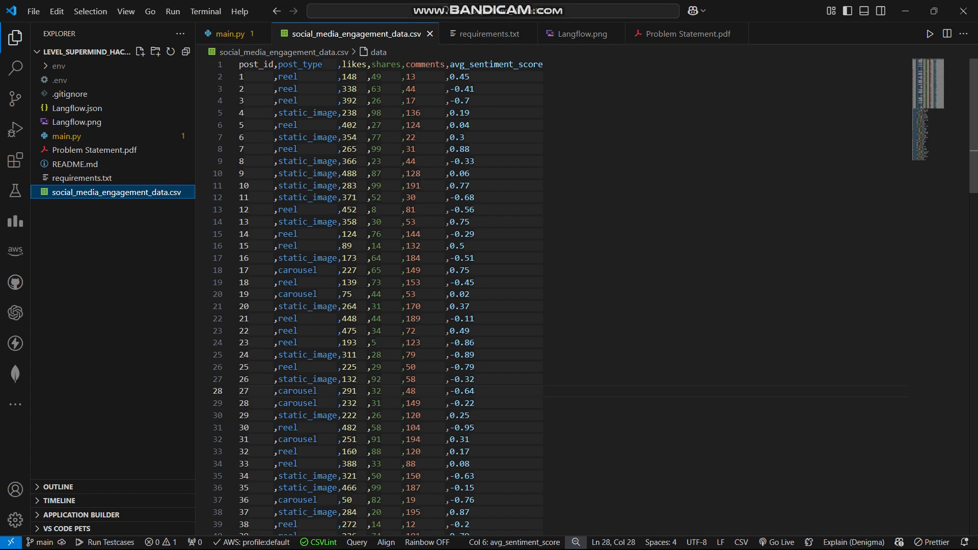
left_click_drag(276, 77, 475, 391)
left_click(462, 391)
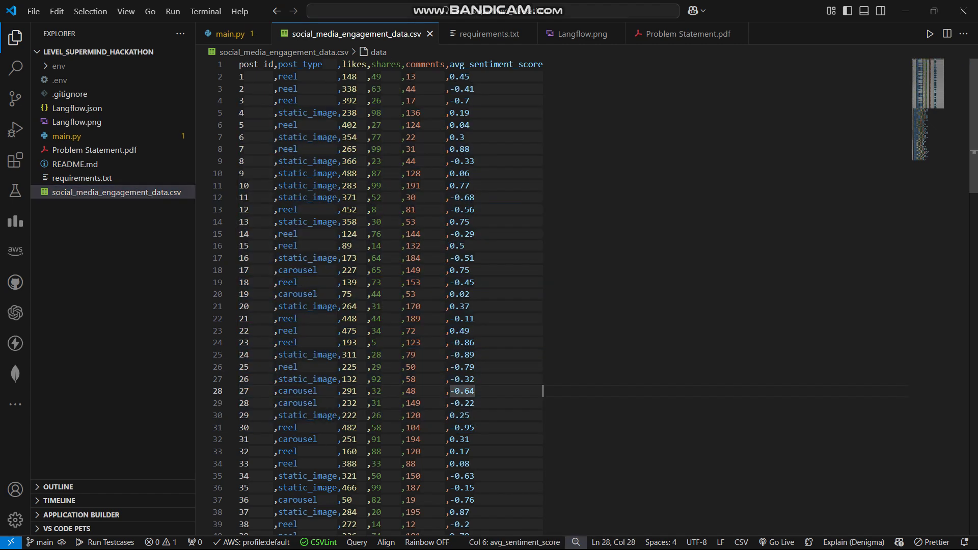
key("alt+Tab")
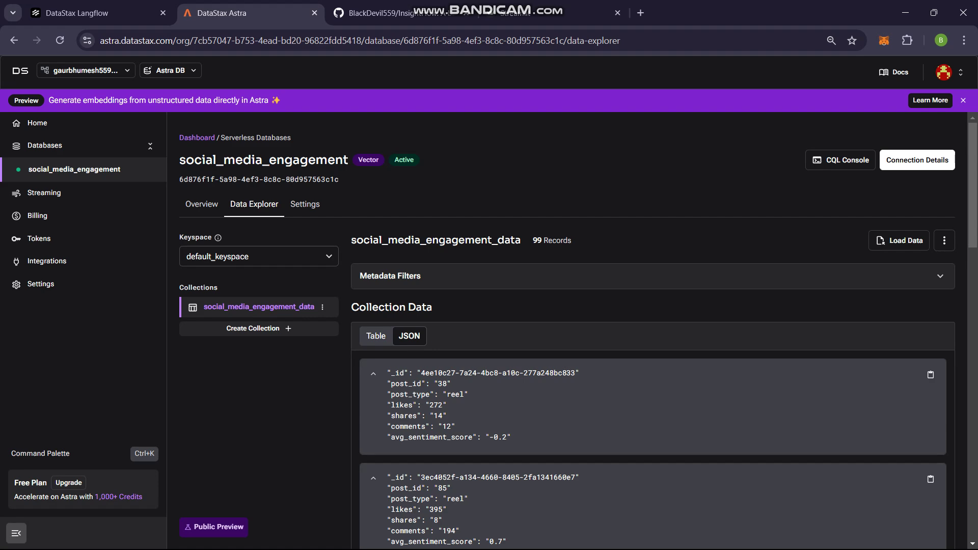
- Show the cURL API code for the Social Media Performance Analysis flow in Langflow
left_click(92, 12)
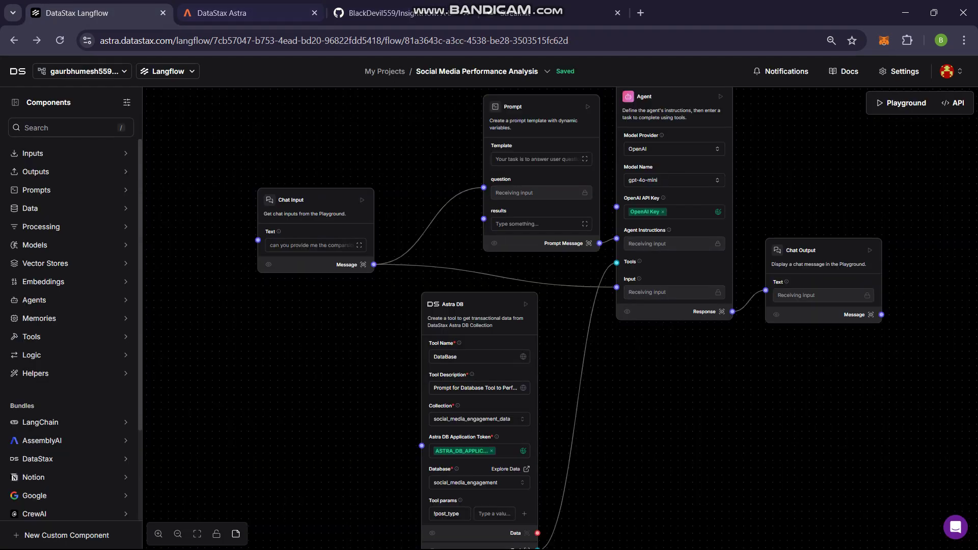
left_click(953, 103)
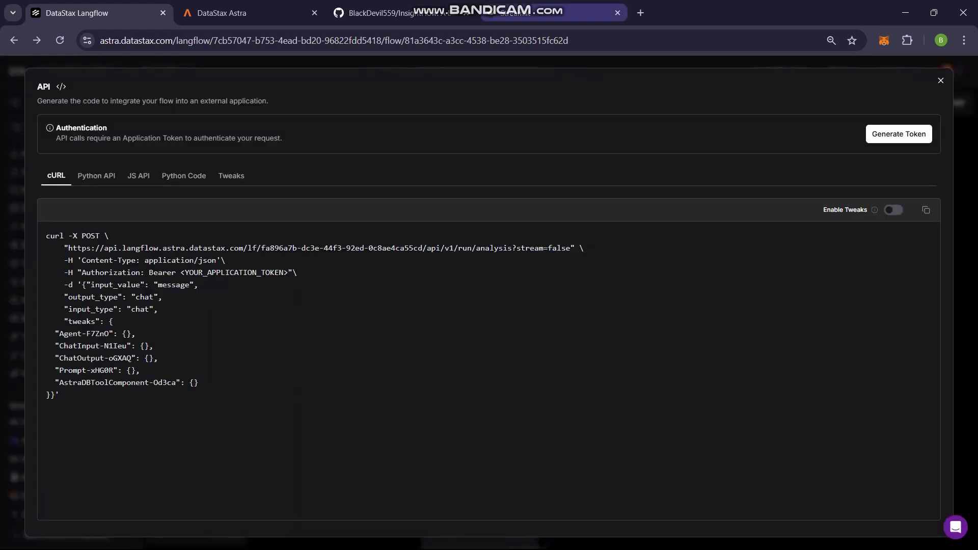
- On the InsightFlow GitHub README, highlight Setup Instructions and the virtual environment command
left_click(398, 12)
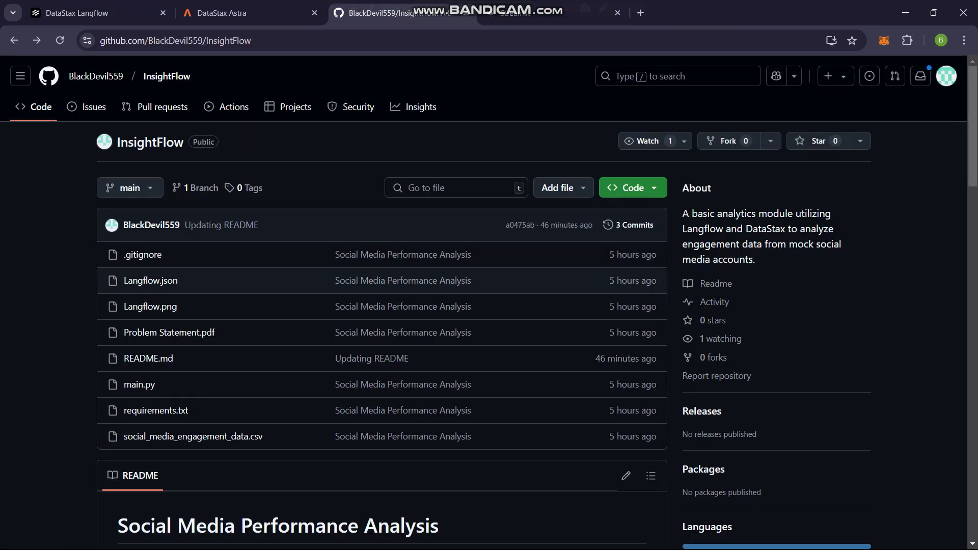
scroll(490, 306, "down", 2)
scroll(382, 306, "down", 10)
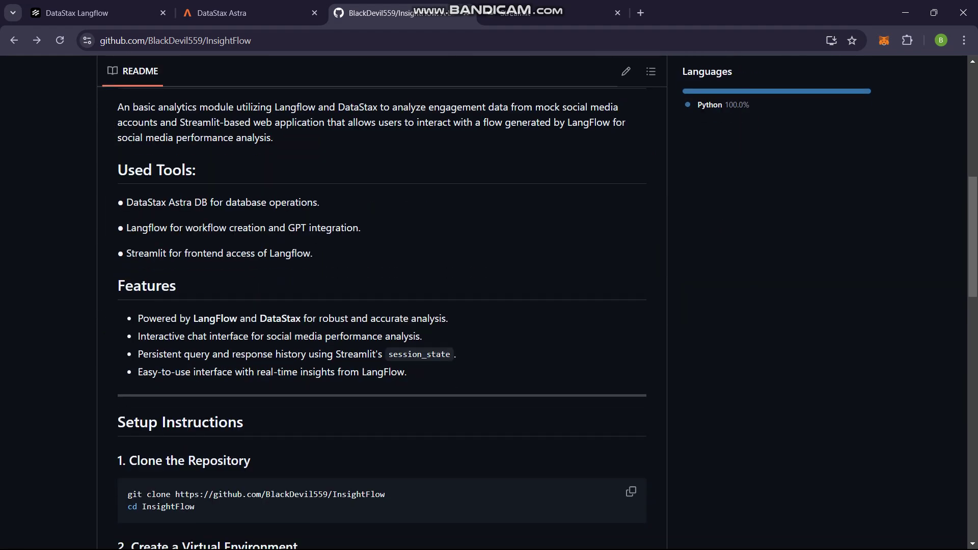
scroll(107, 229, "down", 1)
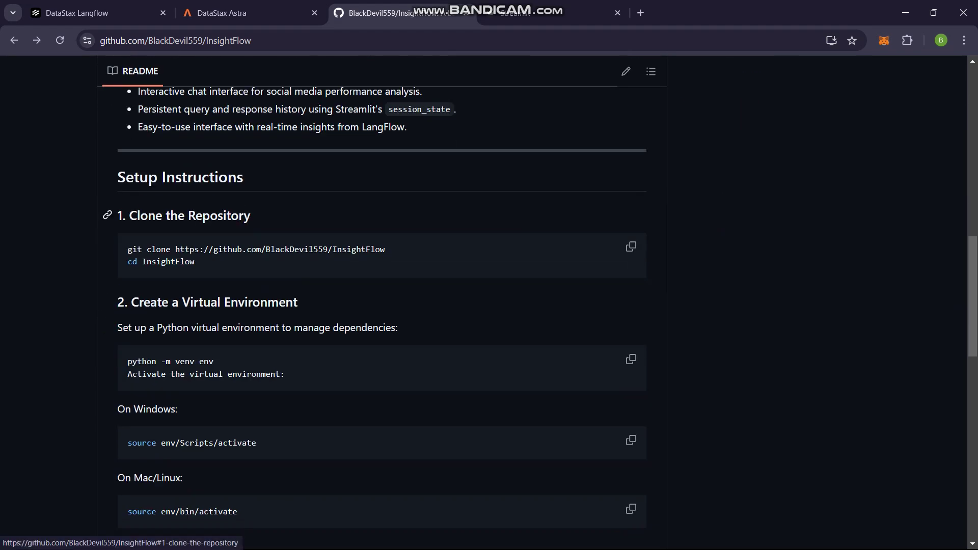
left_click_drag(126, 178, 244, 177)
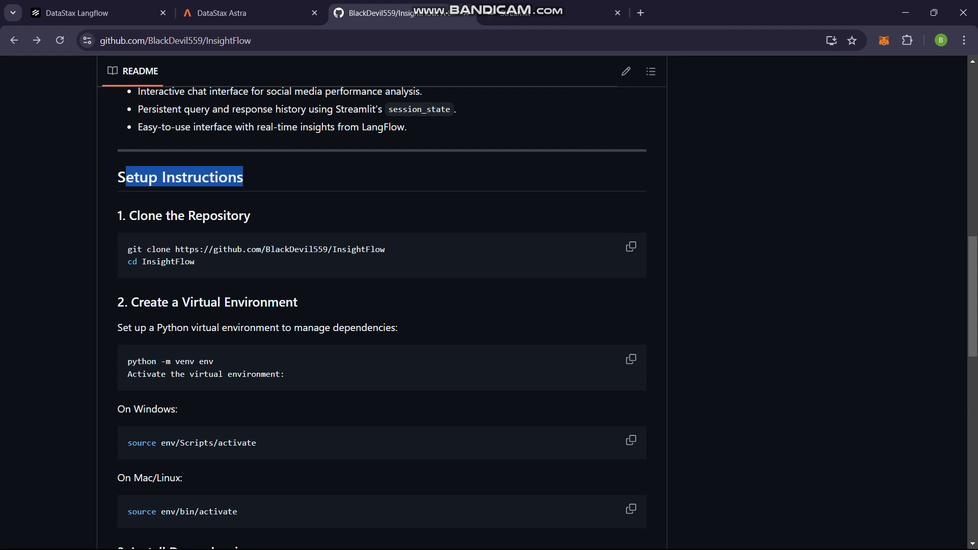
left_click_drag(131, 361, 214, 362)
scroll(382, 306, "down", 2)
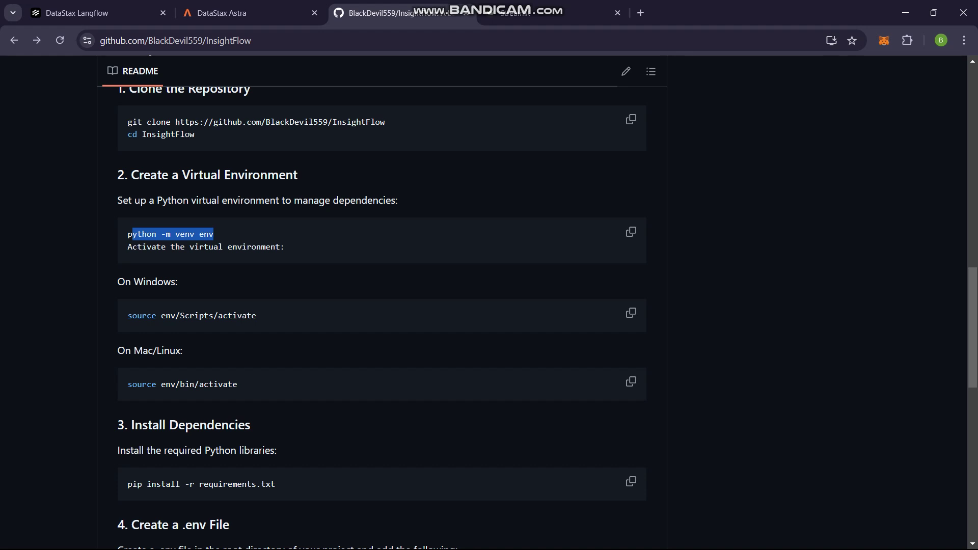
scroll(383, 305, "down", 2)
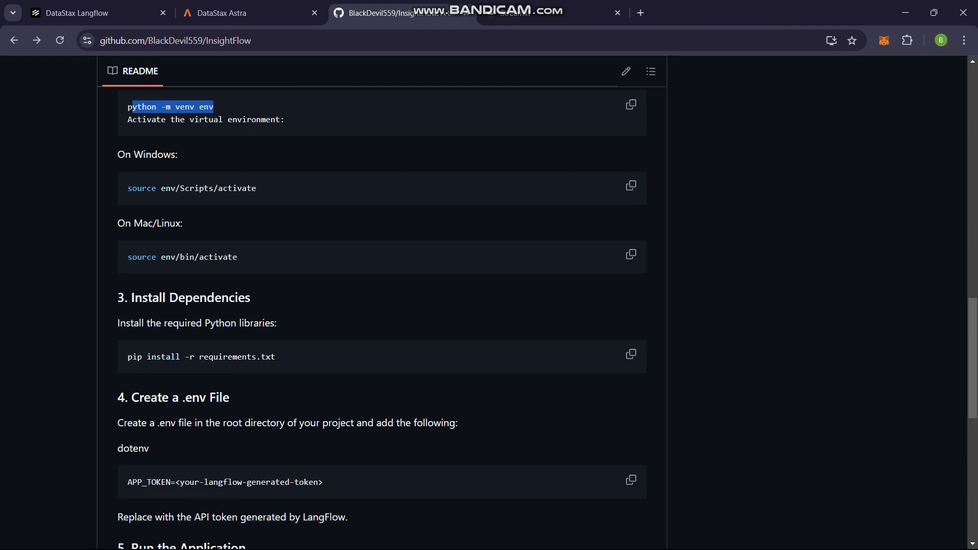
scroll(383, 306, "down", 1)
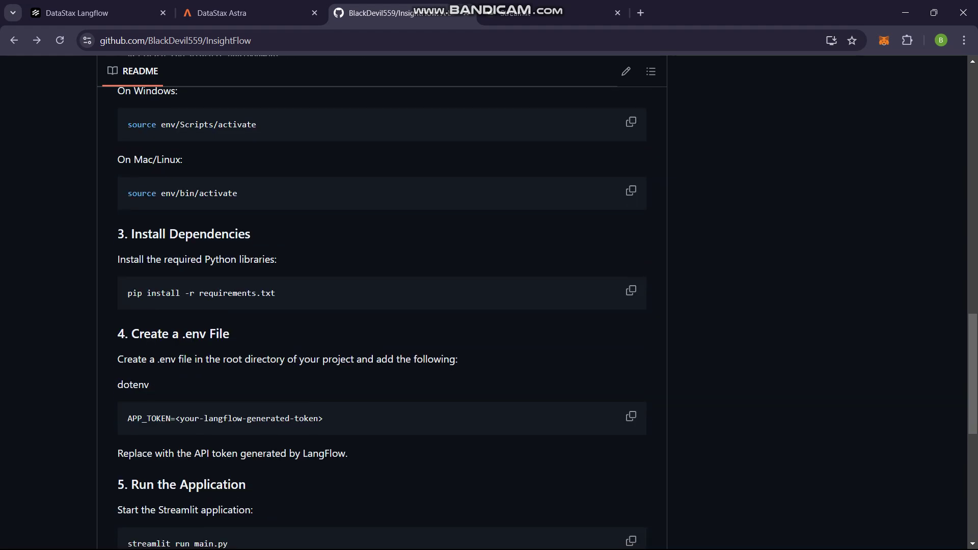
scroll(383, 306, "down", 1)
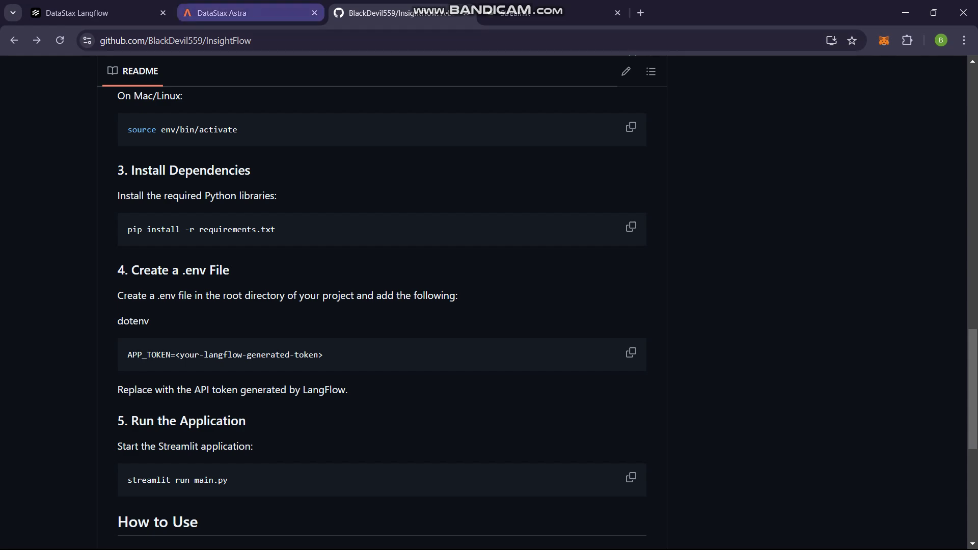
- Close the Langflow API code panel and return to the GitHub README
left_click(222, 13)
left_click(76, 12)
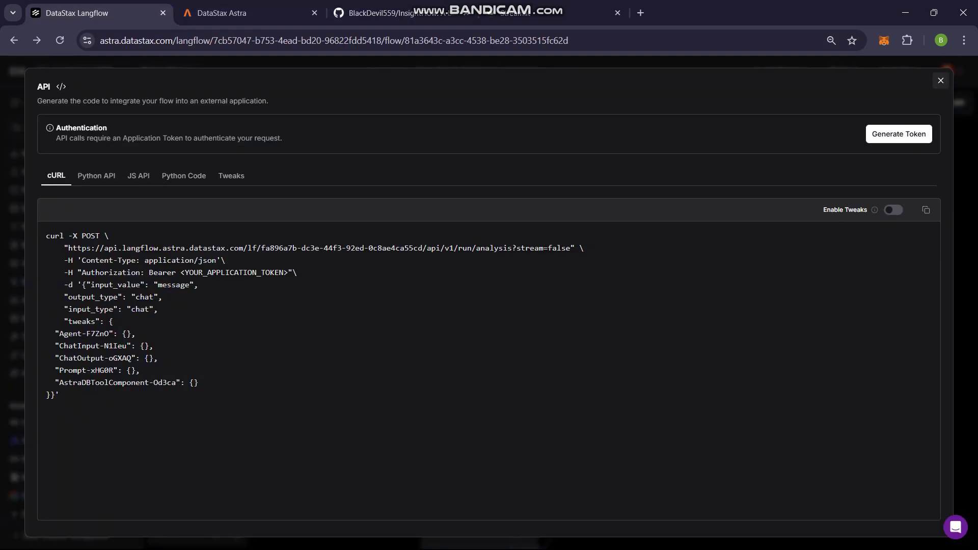
left_click(941, 81)
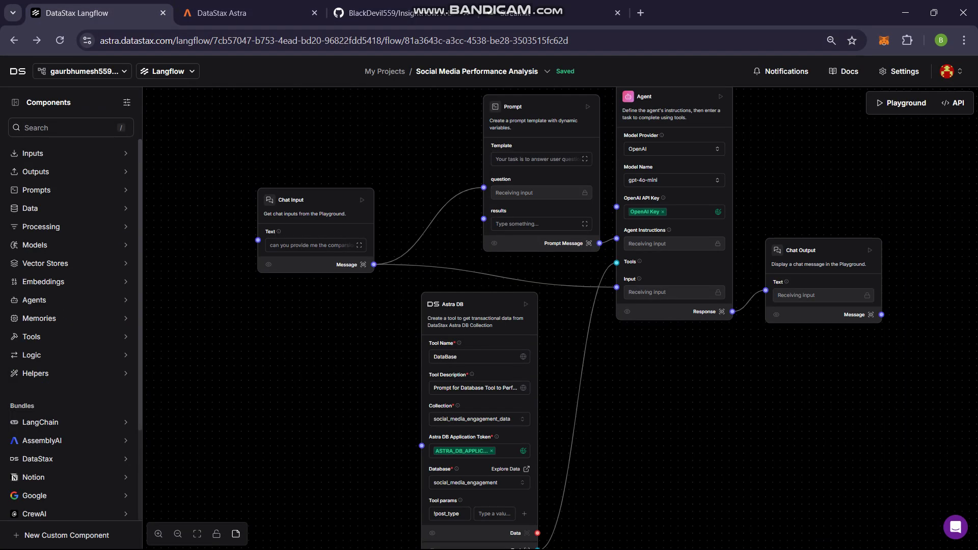
left_click(397, 13)
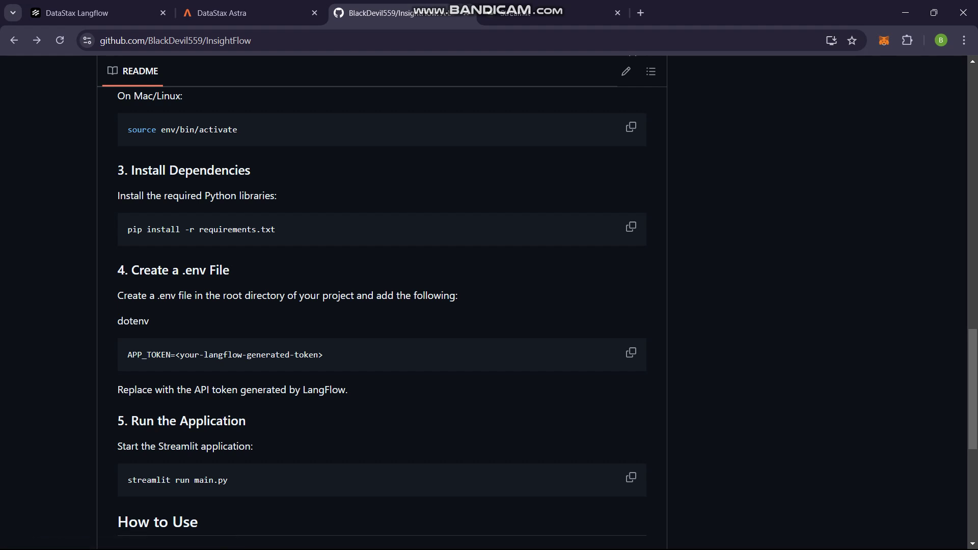
scroll(383, 306, "down", 3)
scroll(383, 306, "down", 2)
scroll(382, 306, "down", 2)
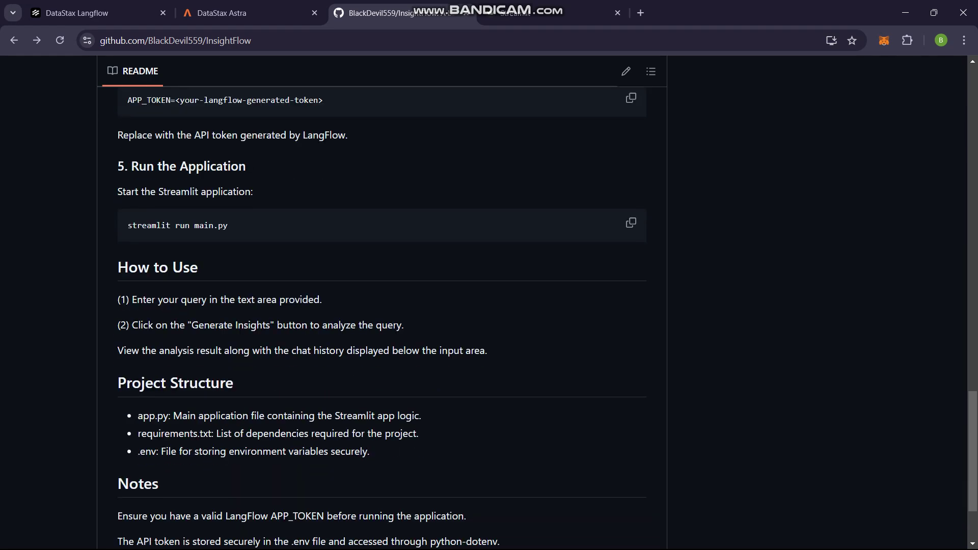
- In insightflowai.streamlit.app, submit the pasted image-versus-carousel question for insights
left_click(550, 12)
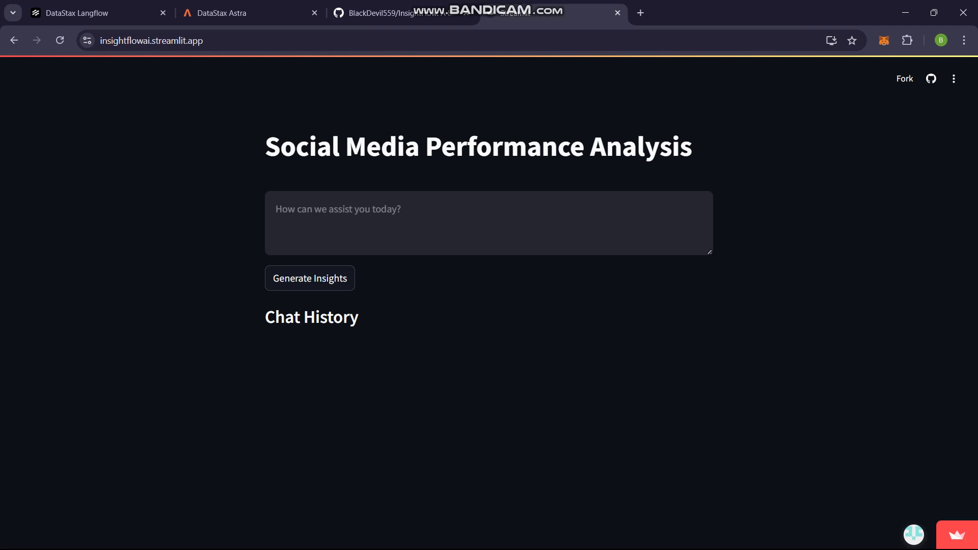
left_click(490, 222)
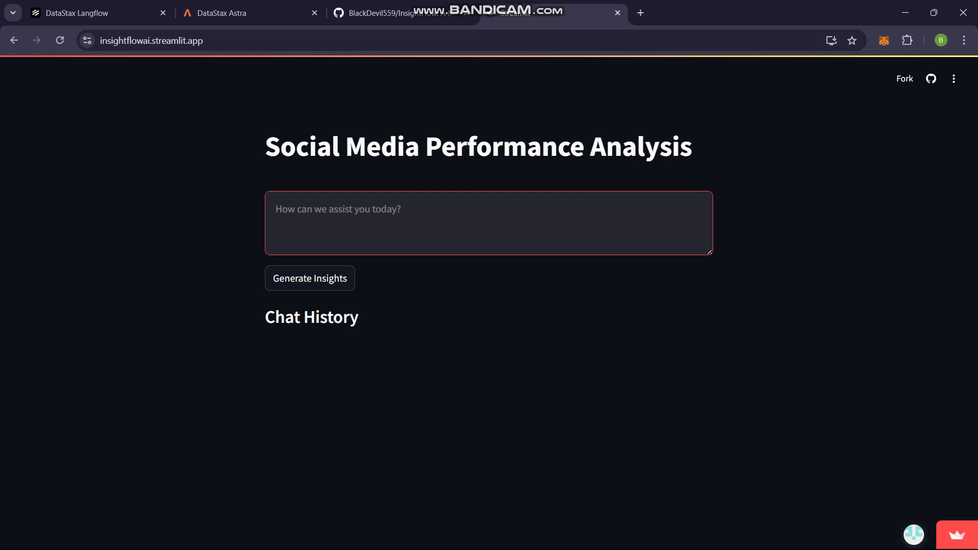
type("can you provide me the comparsion of post type as image and carousel")
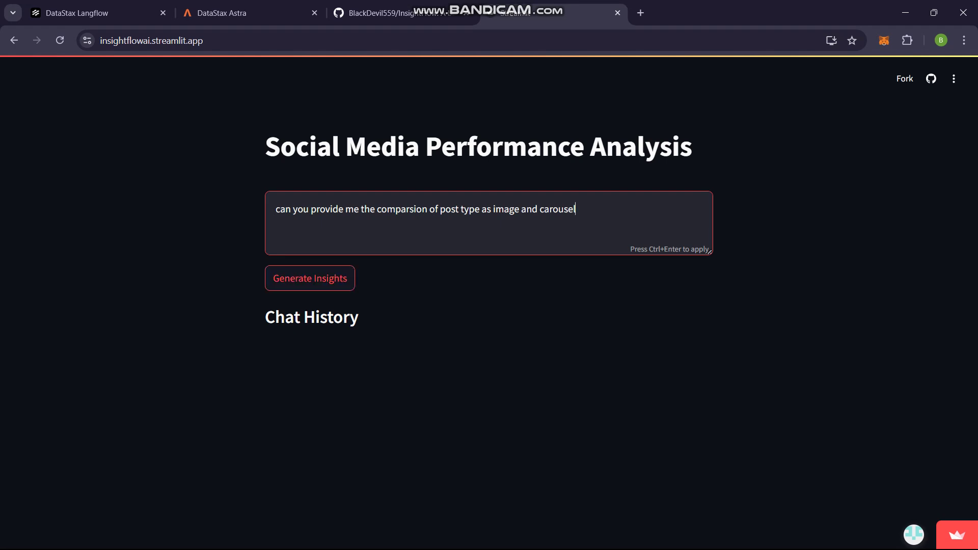
left_click(310, 278)
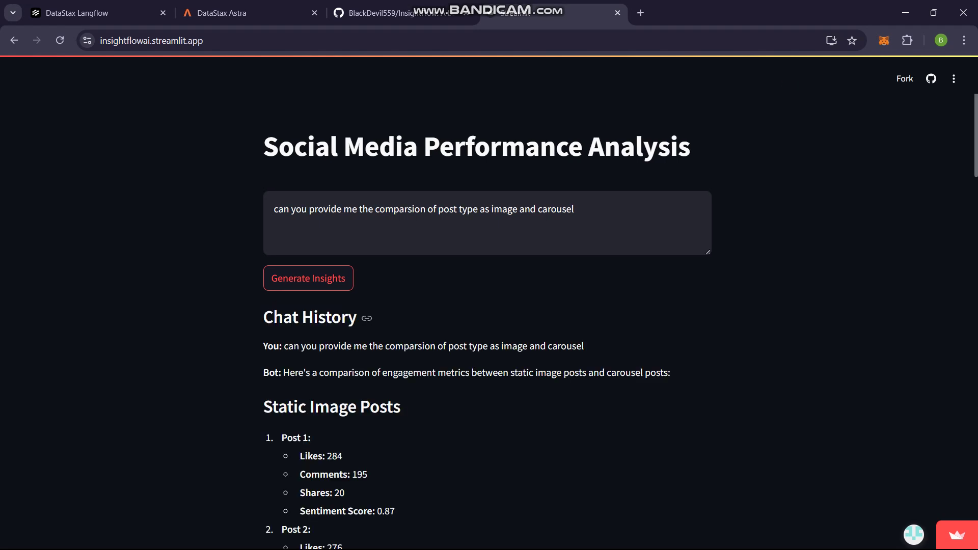
scroll(489, 306, "down", 2)
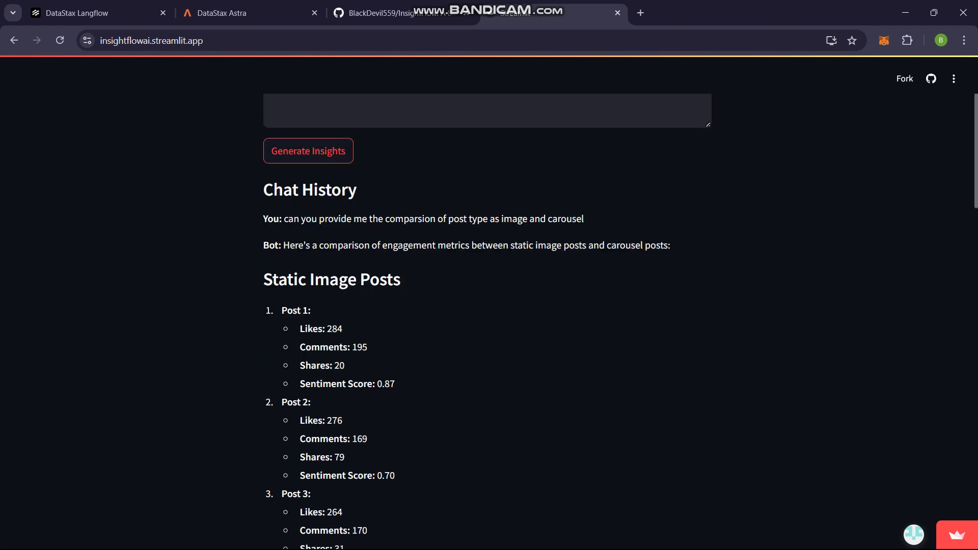
scroll(489, 306, "down", 3)
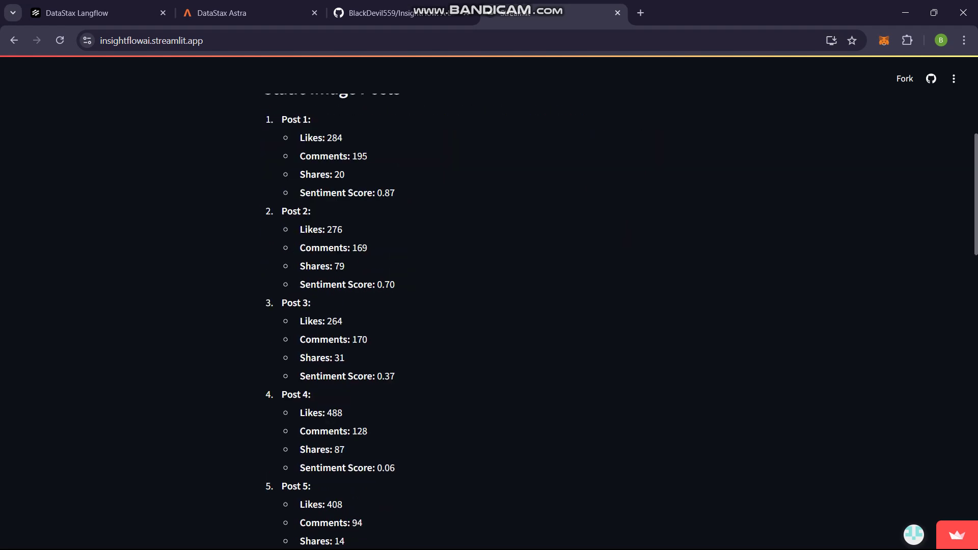
scroll(489, 306, "down", 3)
scroll(489, 306, "down", 2)
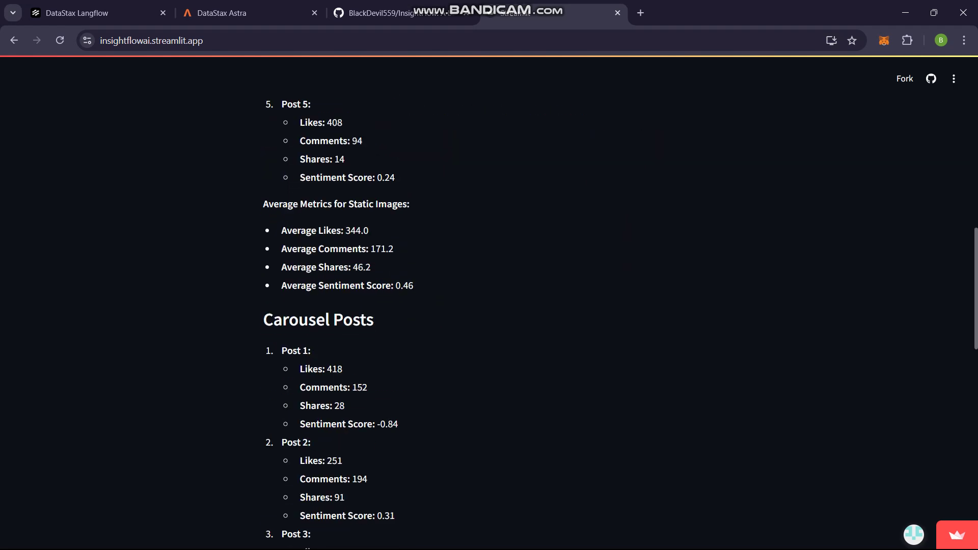
left_click_drag(263, 205, 413, 205)
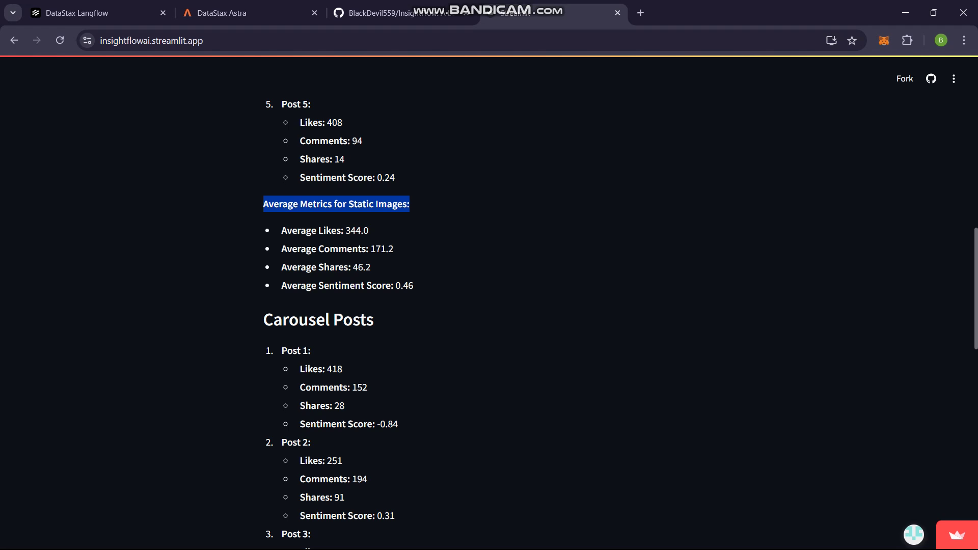
scroll(489, 306, "down", 2)
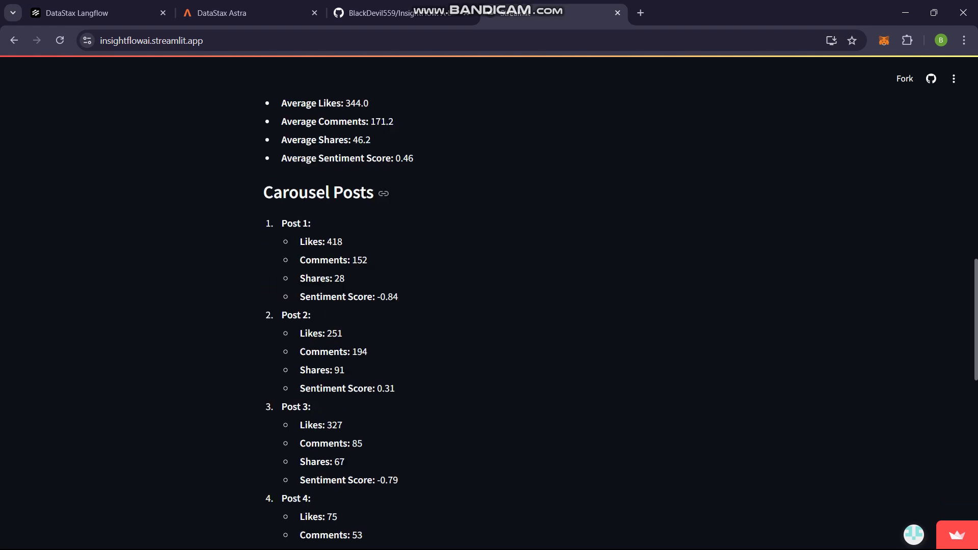
scroll(489, 306, "down", 4)
scroll(489, 305, "down", 3)
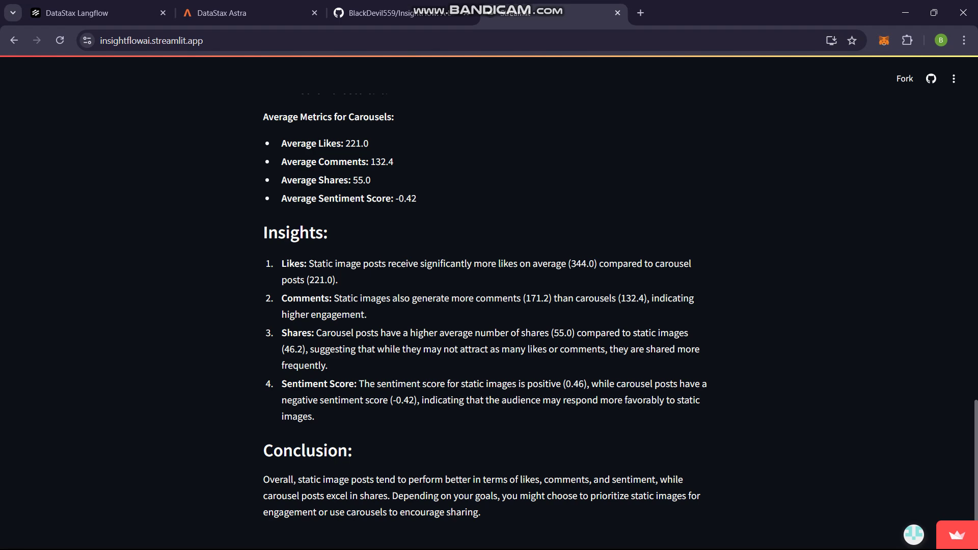
scroll(490, 344, "down", 1)
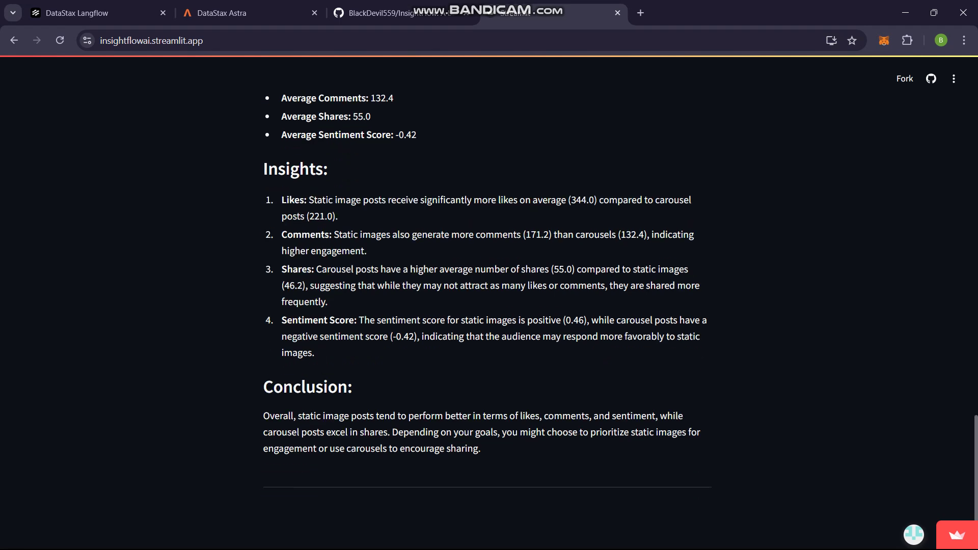
mouse_move(297, 416)
left_mouse_down()
mouse_move(264, 416)
mouse_move(480, 448)
left_mouse_up()
scroll(489, 306, "up", 10)
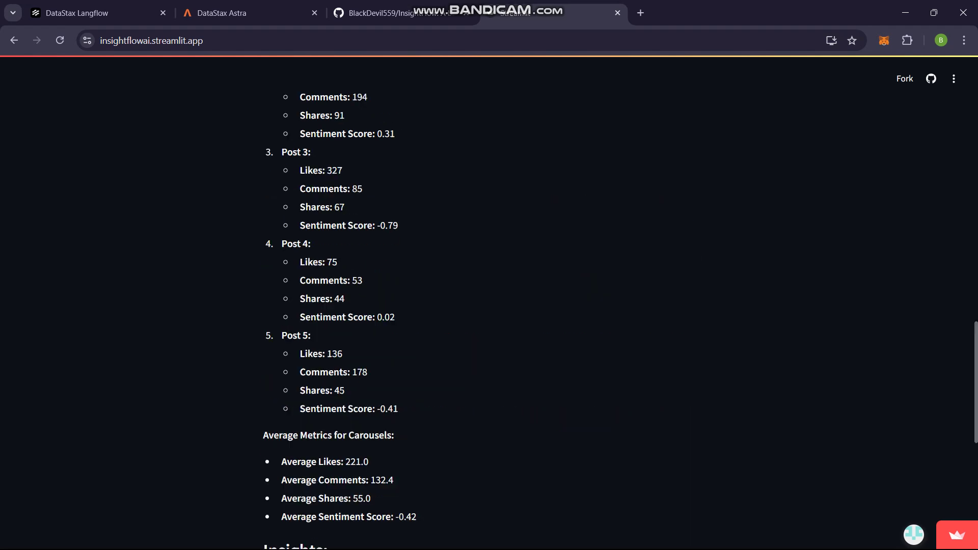
scroll(489, 306, "up", 10)
scroll(489, 306, "up", 10)
scroll(490, 306, "up", 5)
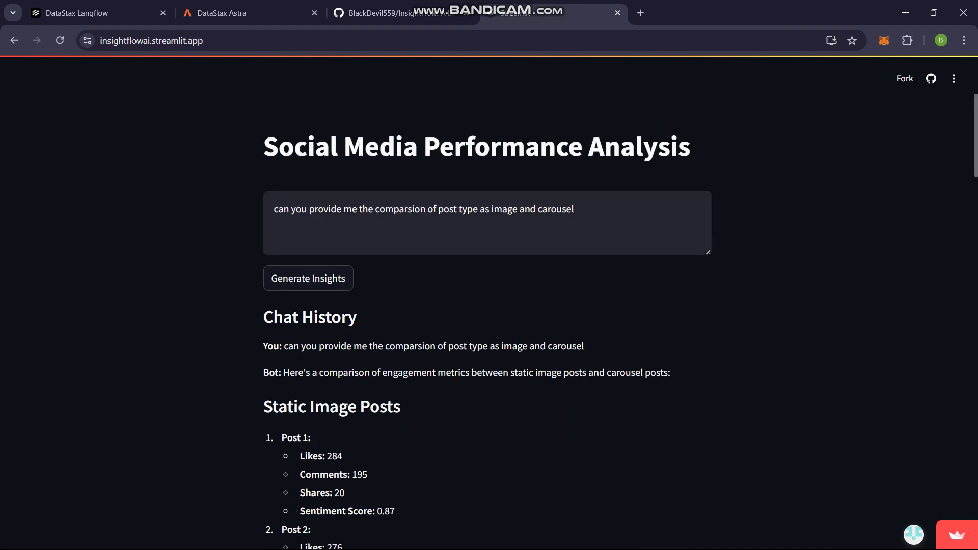
- Replace the earlier question with 'What can I do better for reel post type?' and submit it
left_click(330, 208)
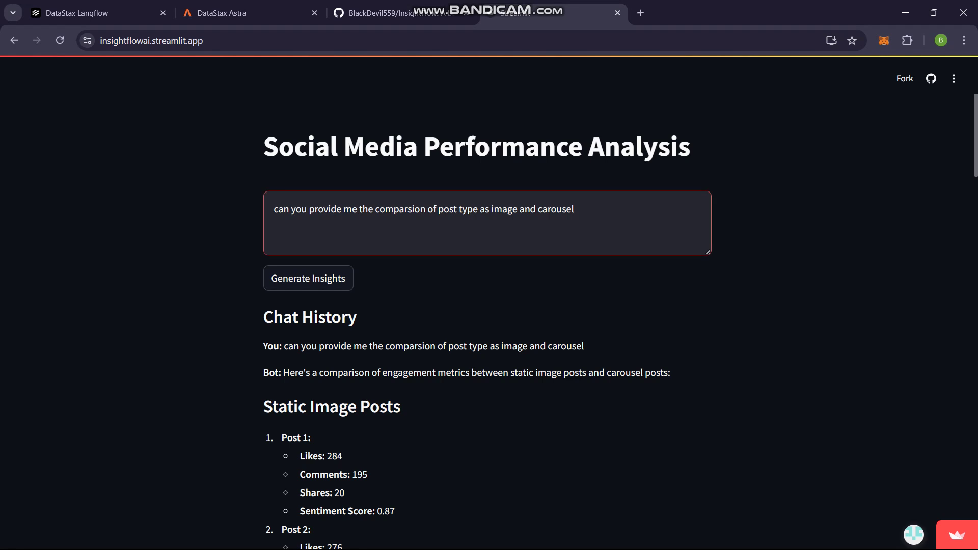
key("ctrl+a")
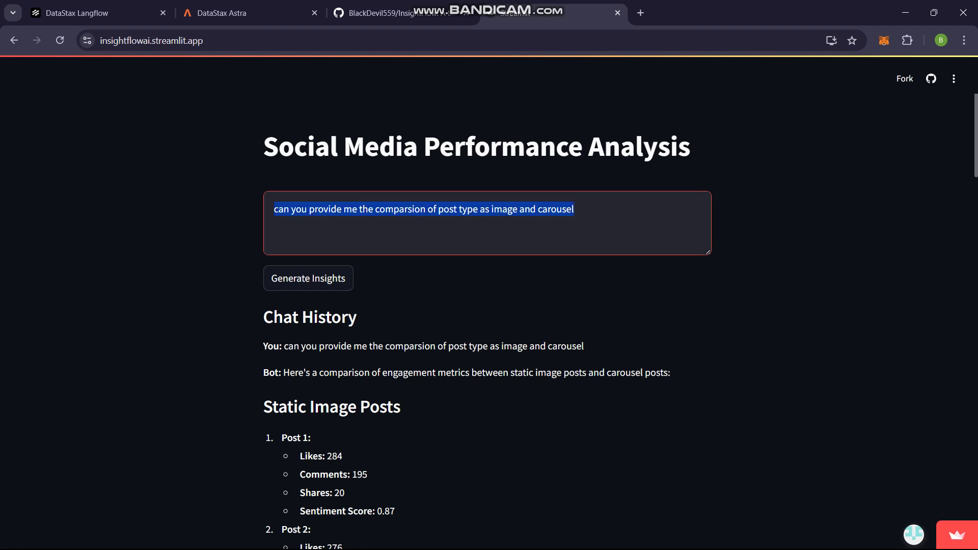
key("BackSpace")
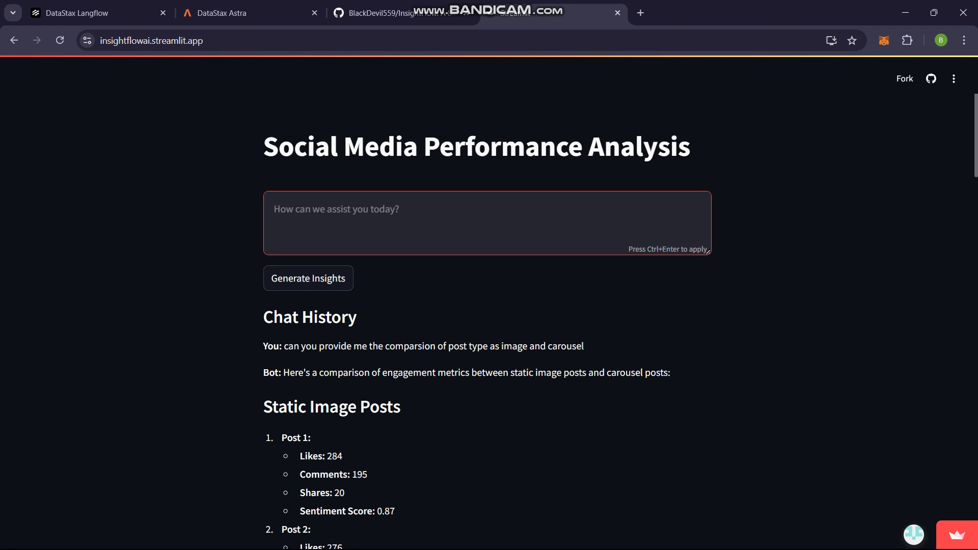
type("E")
key("BackSpace")
type("What can")
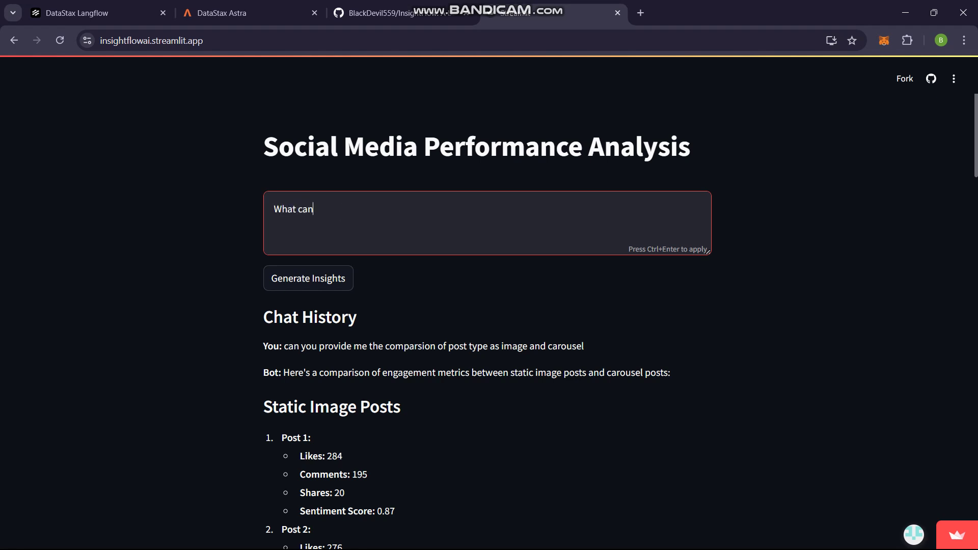
type(" I do b")
type("etter of")
key("BackSpace")
key("BackSpace")
type("f")
type("or reel")
type(" post type")
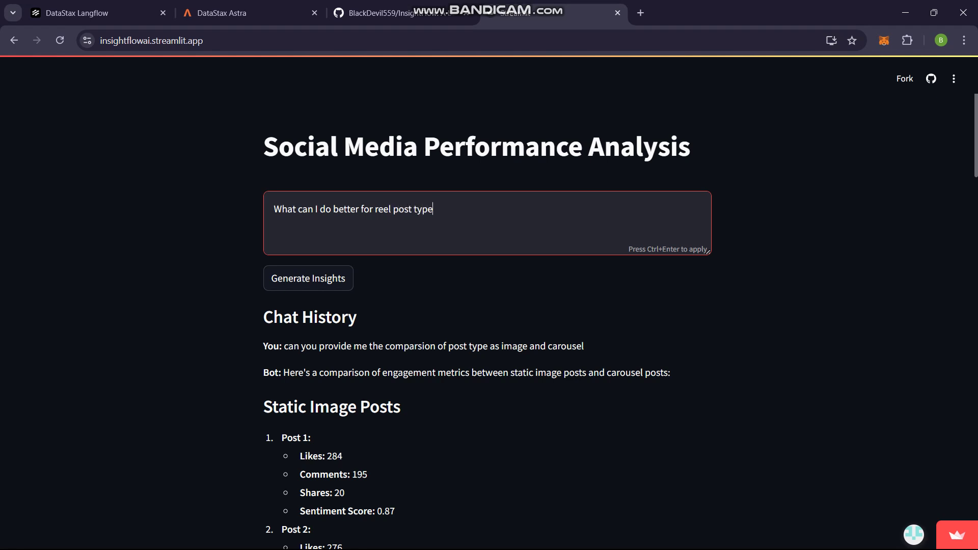
type("?")
left_click(308, 278)
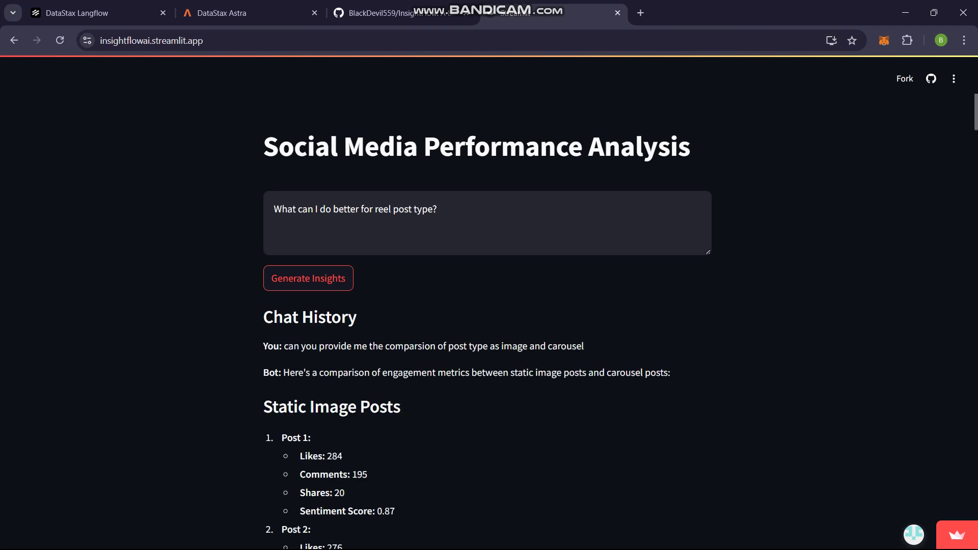
scroll(490, 306, "down", 5)
scroll(489, 306, "down", 5)
scroll(489, 306, "down", 5)
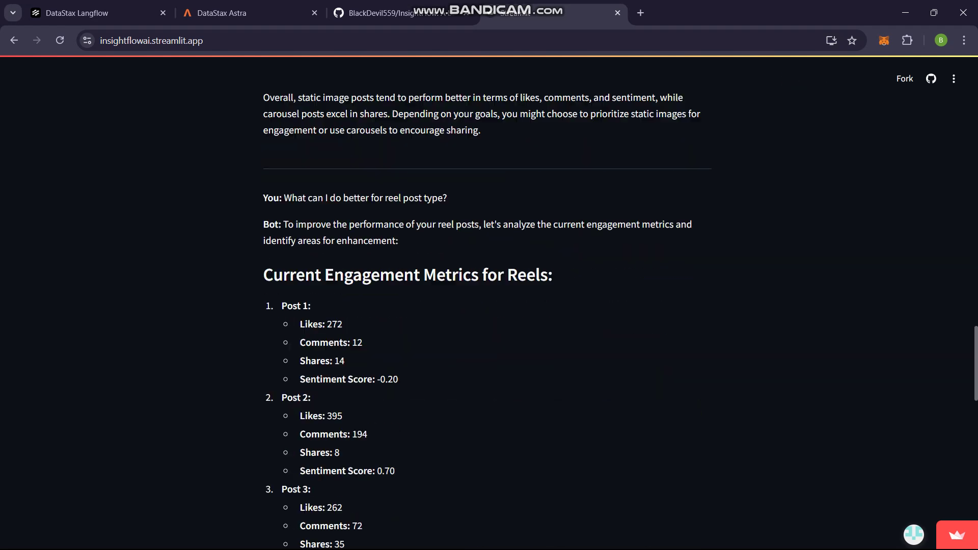
scroll(490, 306, "down", 5)
scroll(489, 306, "down", 2)
scroll(490, 306, "down", 5)
scroll(489, 306, "up", 4)
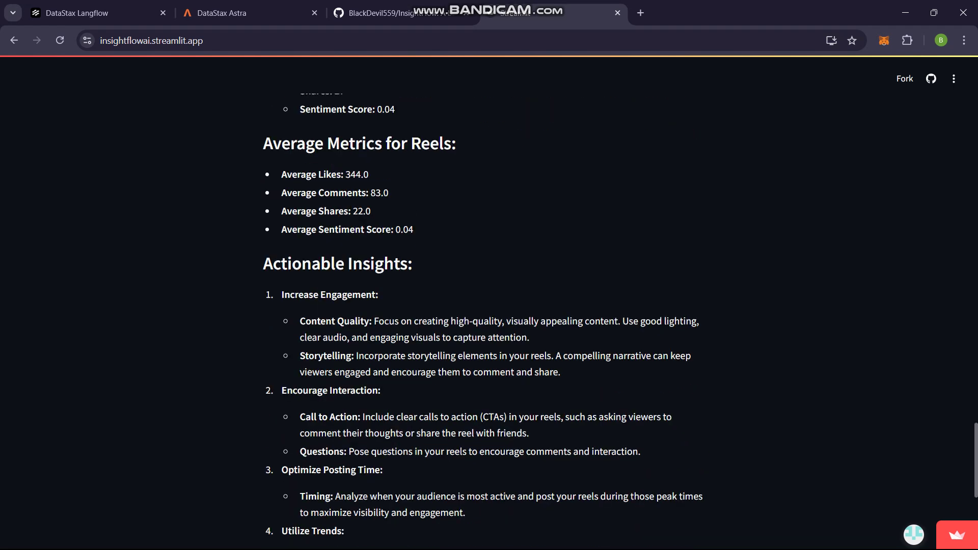
scroll(489, 305, "up", 3)
scroll(489, 306, "up", 5)
scroll(489, 306, "up", 2)
scroll(490, 306, "up", 2)
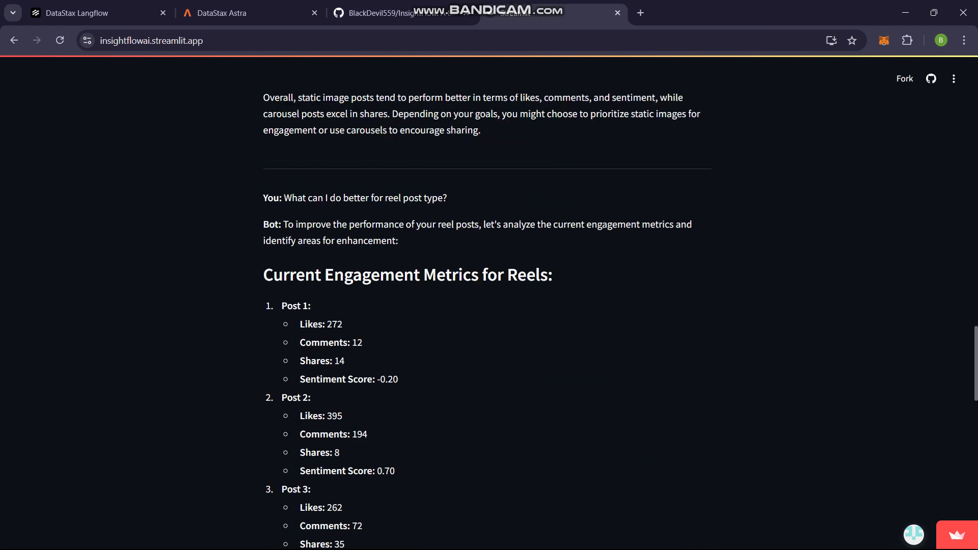
- Highlight the reel question, the bot's opening sentence, and the Content Quality and Encourage Interaction tips
left_click_drag(283, 198, 448, 197)
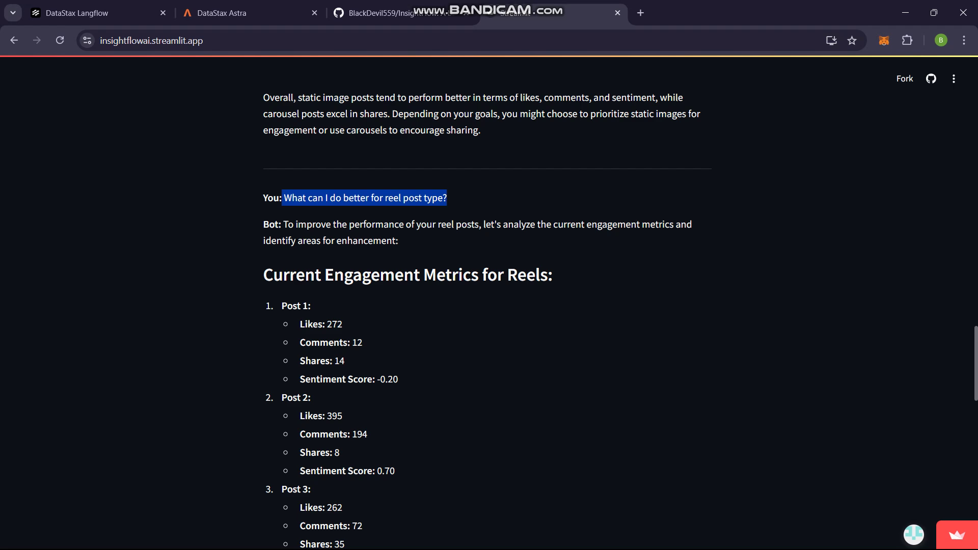
left_click_drag(283, 224, 399, 241)
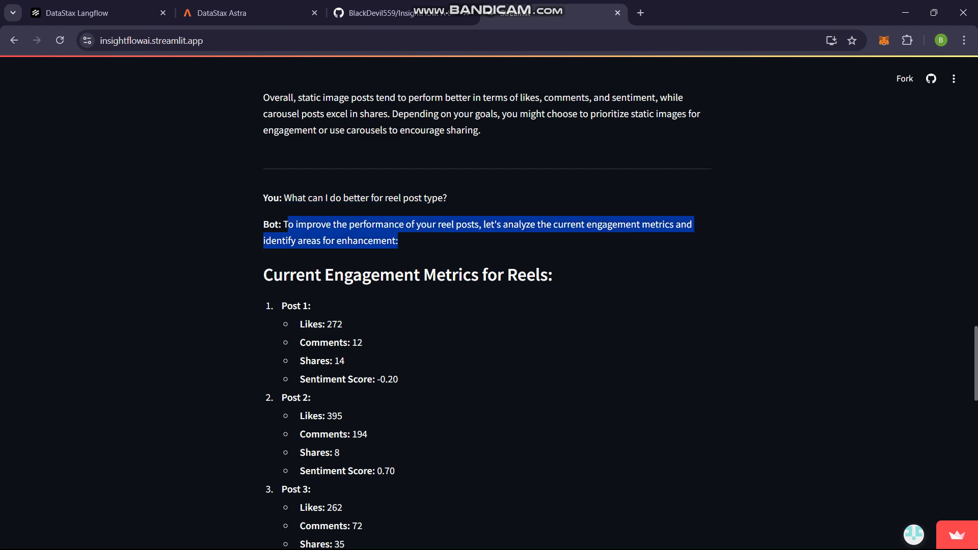
scroll(489, 306, "down", 6)
scroll(489, 306, "down", 3)
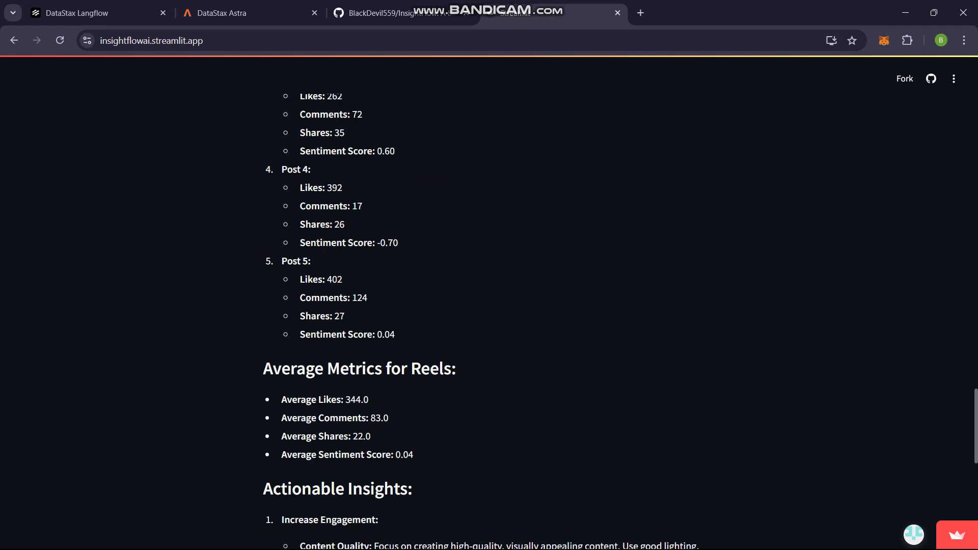
scroll(489, 306, "down", 1)
left_click_drag(307, 365, 364, 365)
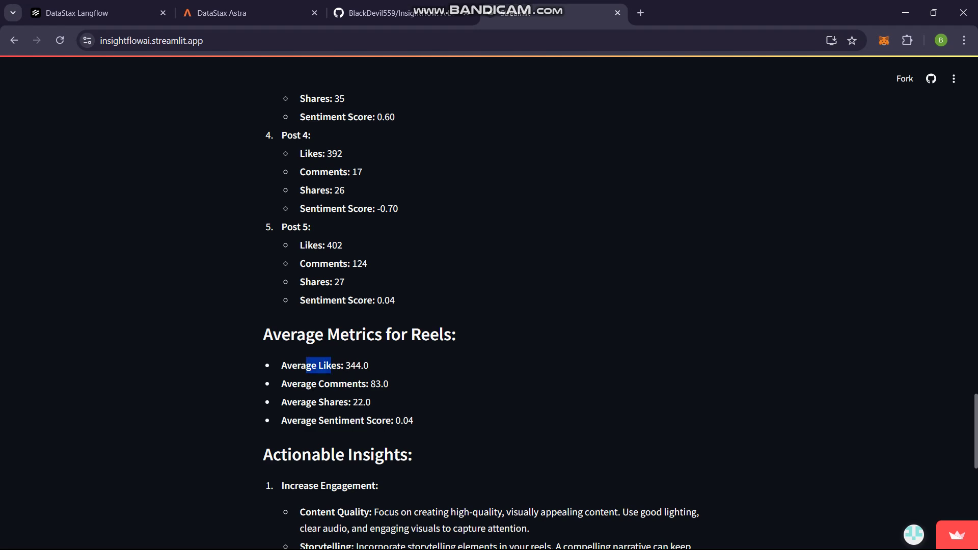
scroll(489, 307, "down", 3)
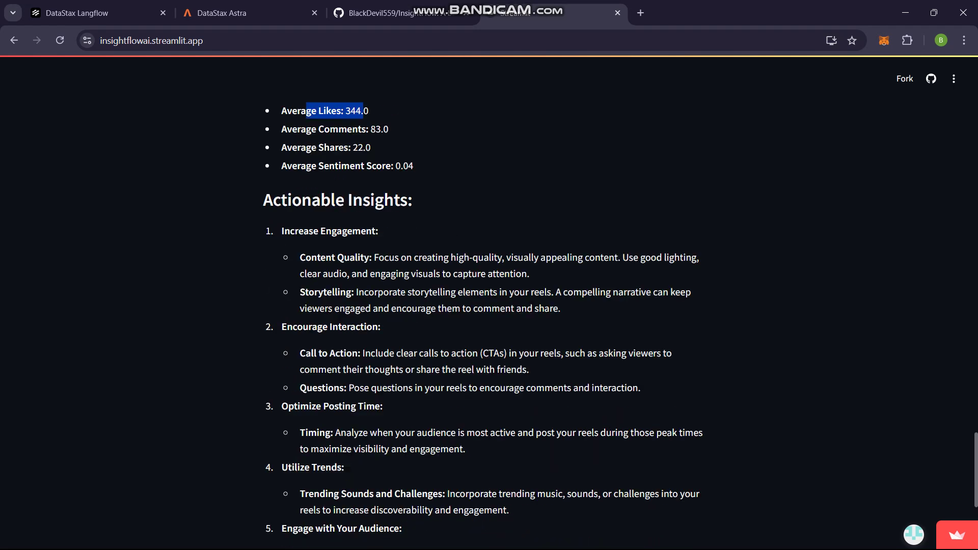
left_click_drag(282, 231, 342, 231)
left_click_drag(300, 258, 368, 274)
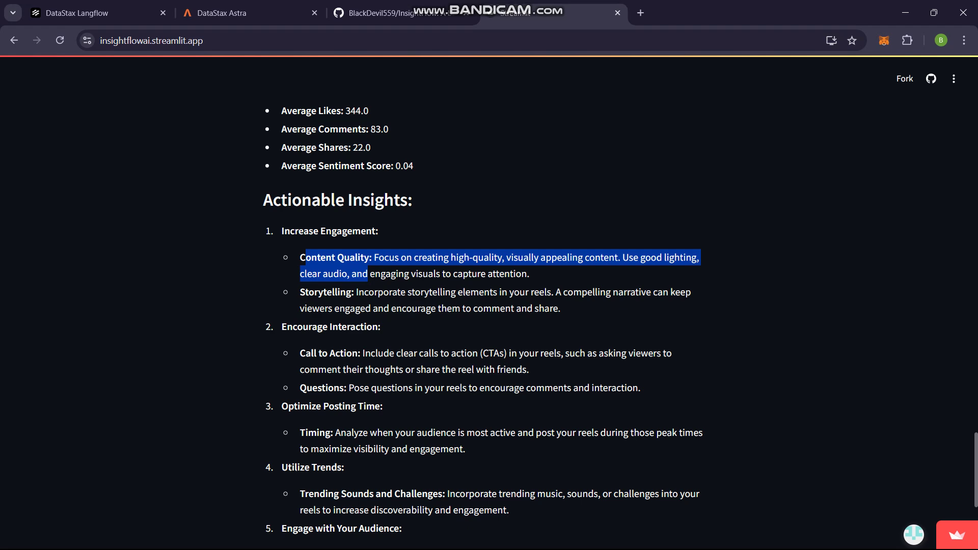
left_click_drag(293, 326, 477, 353)
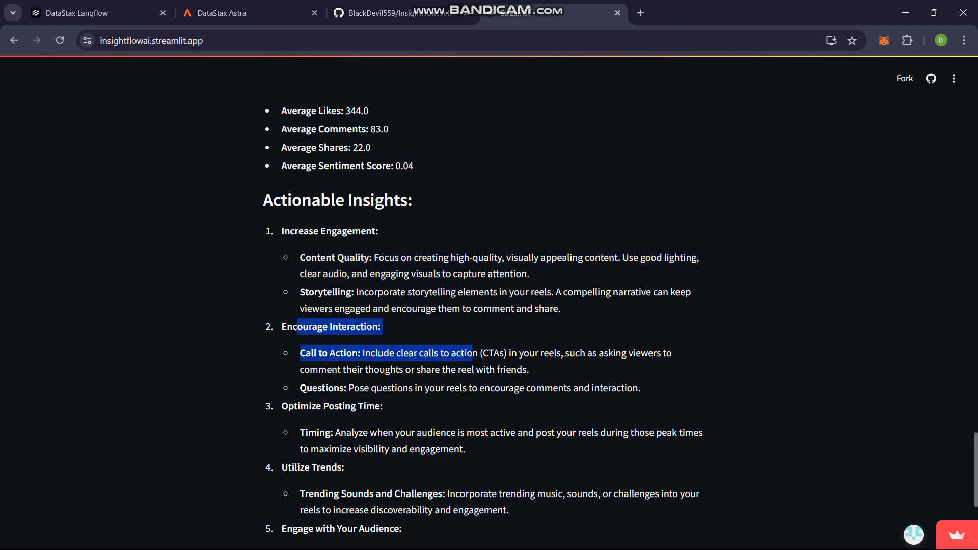
scroll(489, 344, "down", 3)
scroll(490, 345, "down", 3)
scroll(490, 345, "down", 2)
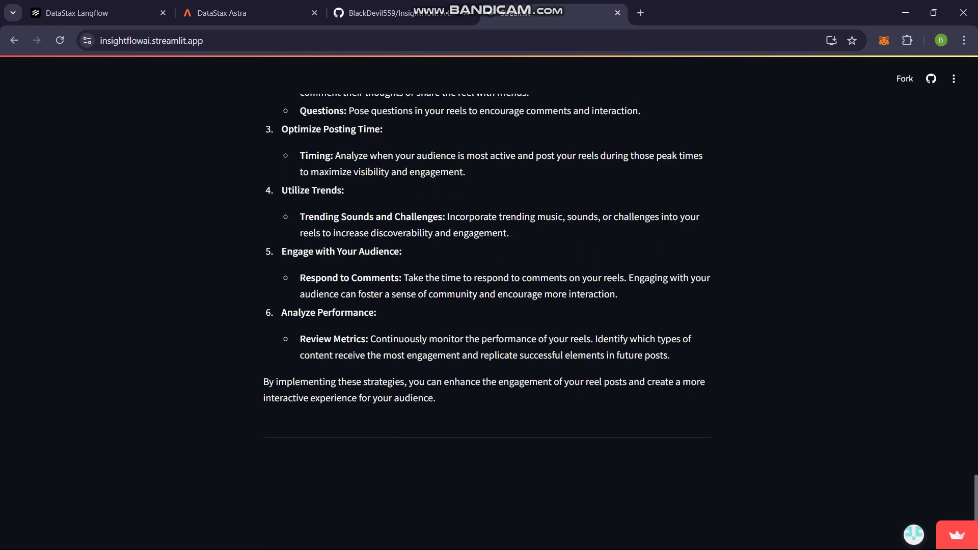
scroll(489, 307, "up", 5)
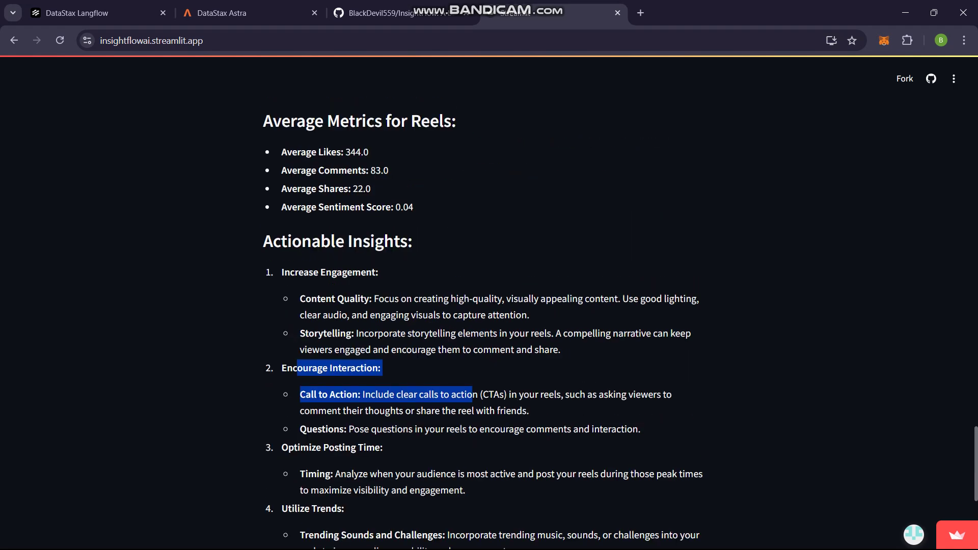
scroll(489, 305, "up", 5)
scroll(489, 305, "up", 3)
scroll(490, 306, "up", 3)
scroll(489, 306, "up", 8)
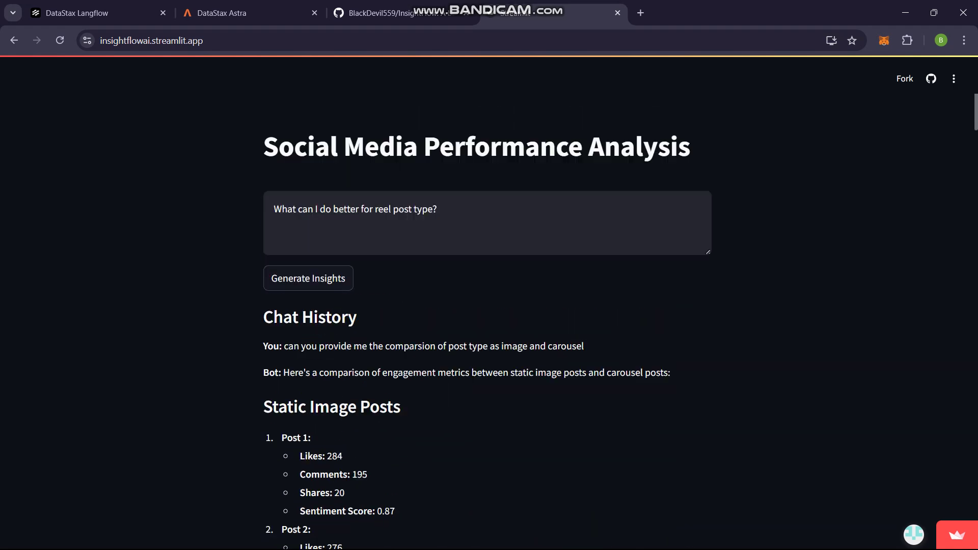
- Bring Visual Studio Code forward with social_media_engagement_data.csv showing
key("alt+Tab")
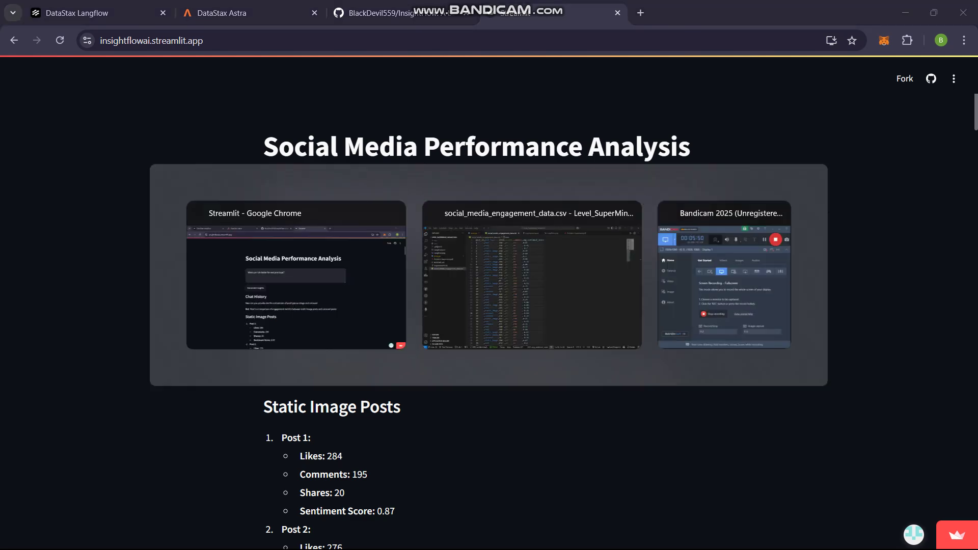
key("Tab")
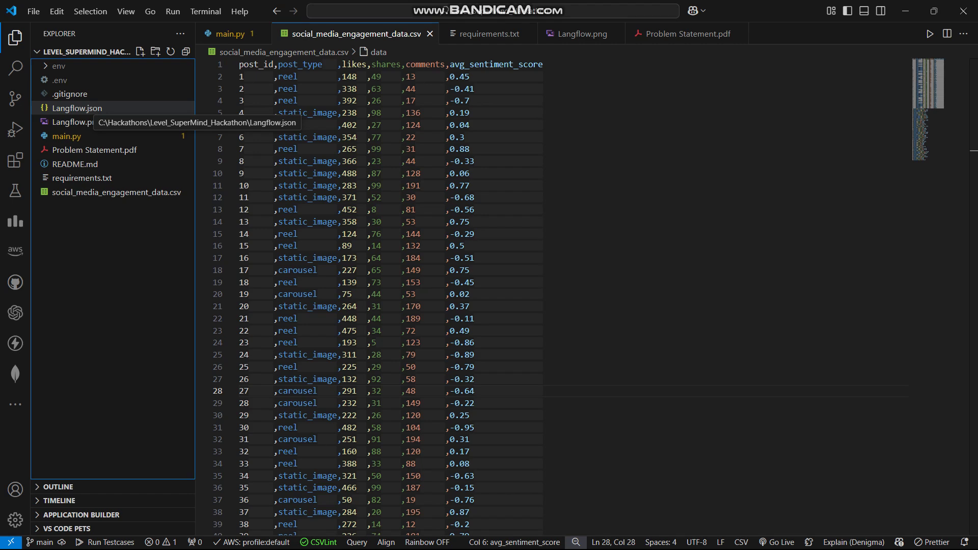
- View Langflow.json and the Langflow.png flow diagram in Visual Studio Code
left_click(77, 107)
left_click(76, 122)
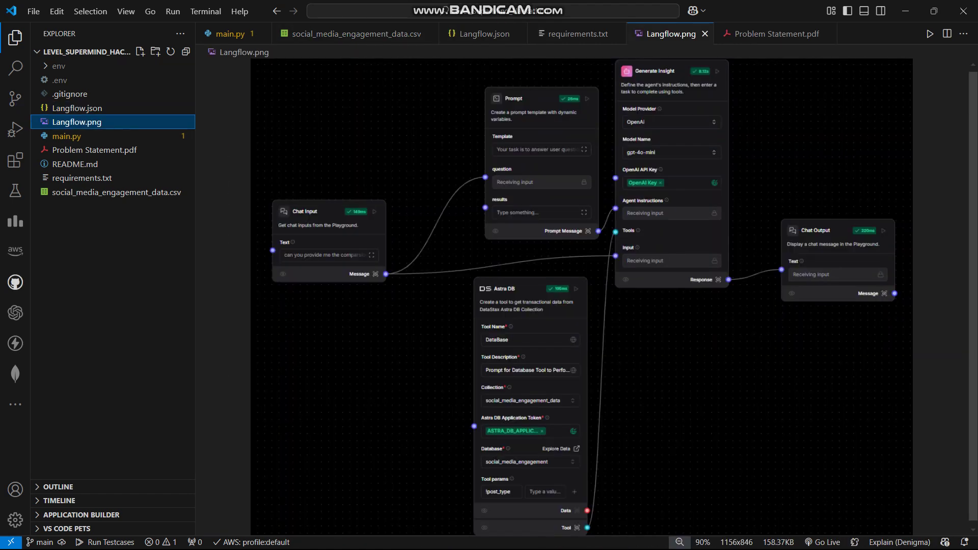
left_click(113, 344)
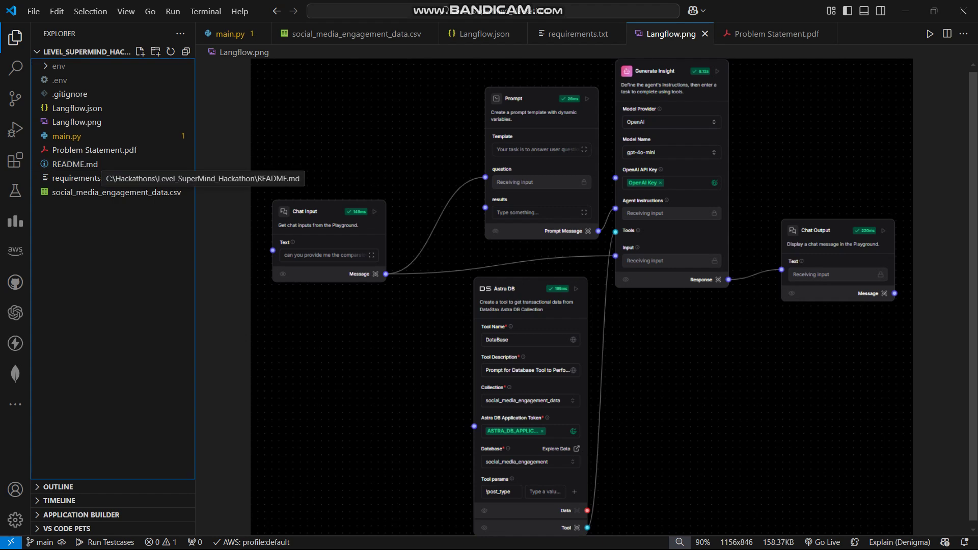
- Show requirements.txt (python-dotenv, streamlit, requests), then switch to Bandicam
left_click(82, 177)
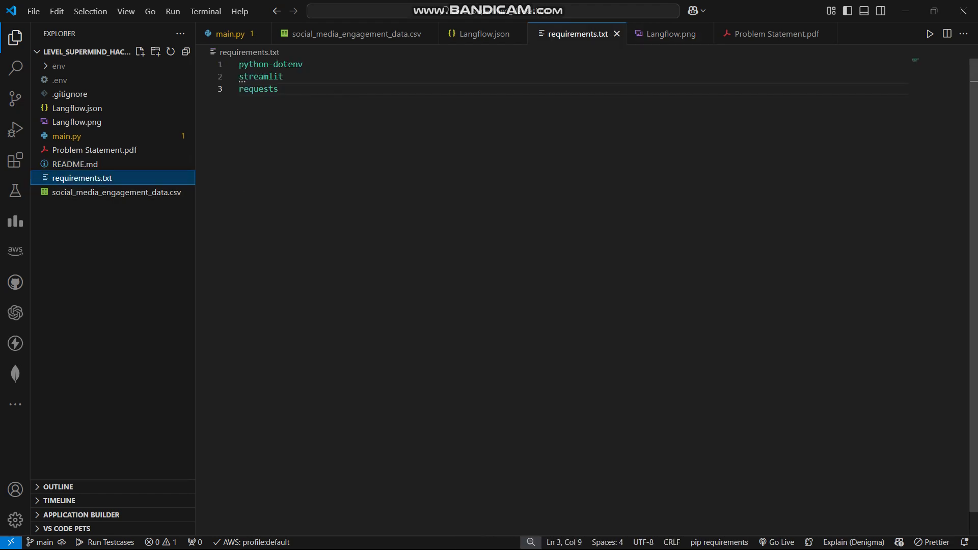
left_click(113, 344)
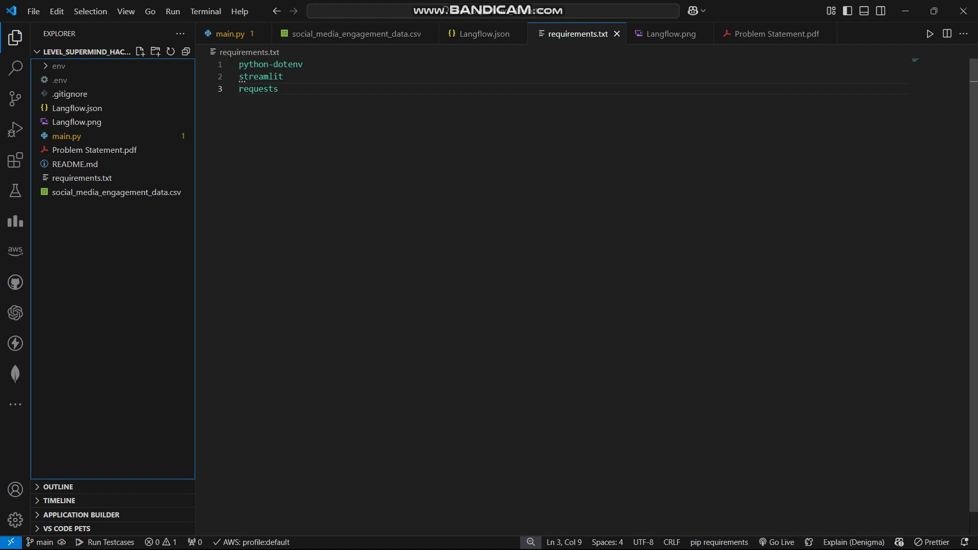
key("alt+Tab")
key("Tab")
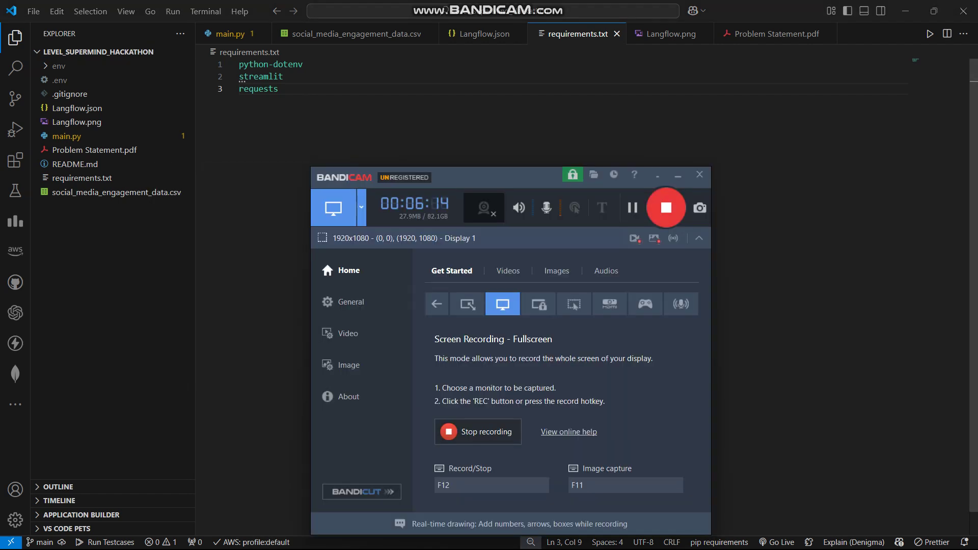